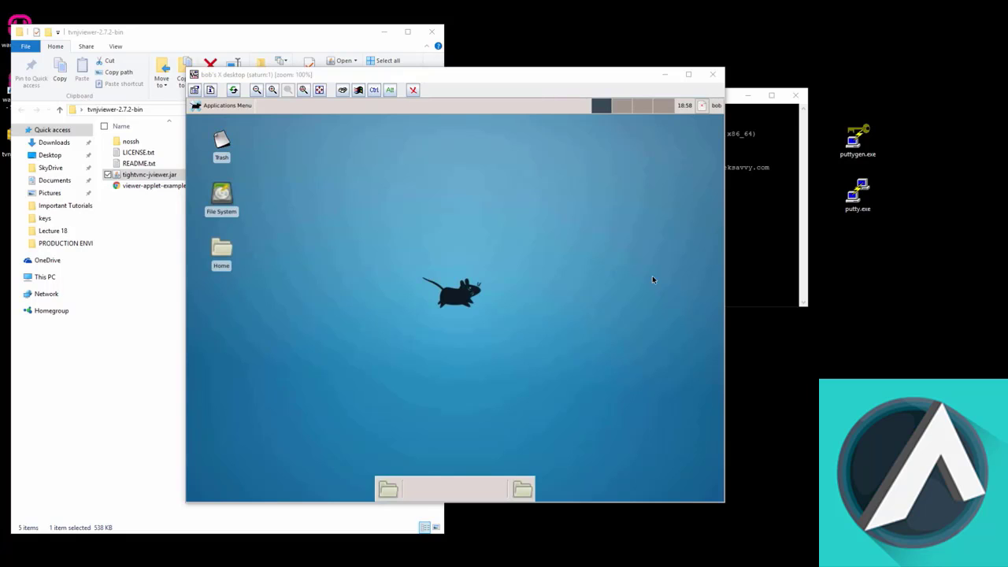
Run sudo apt-get update in a terminal on the remote desktop, and close the terminal once it finishes
click(215, 105)
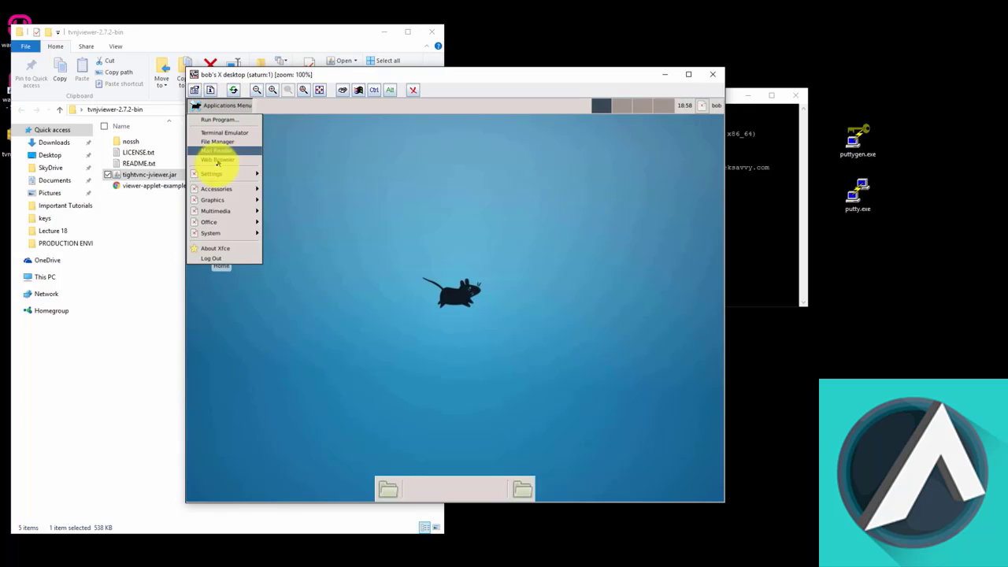
mouse_move(213, 177)
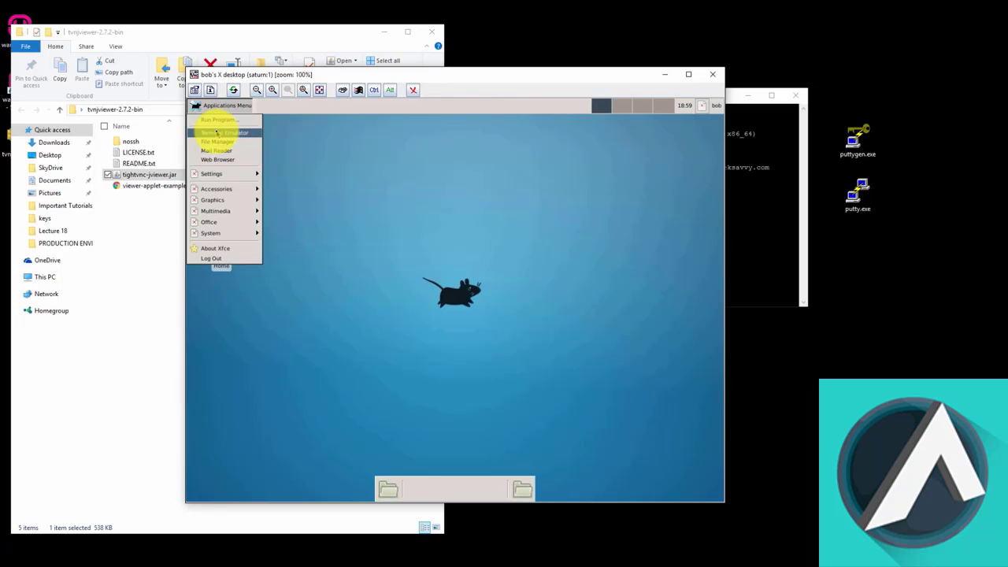
click(217, 132)
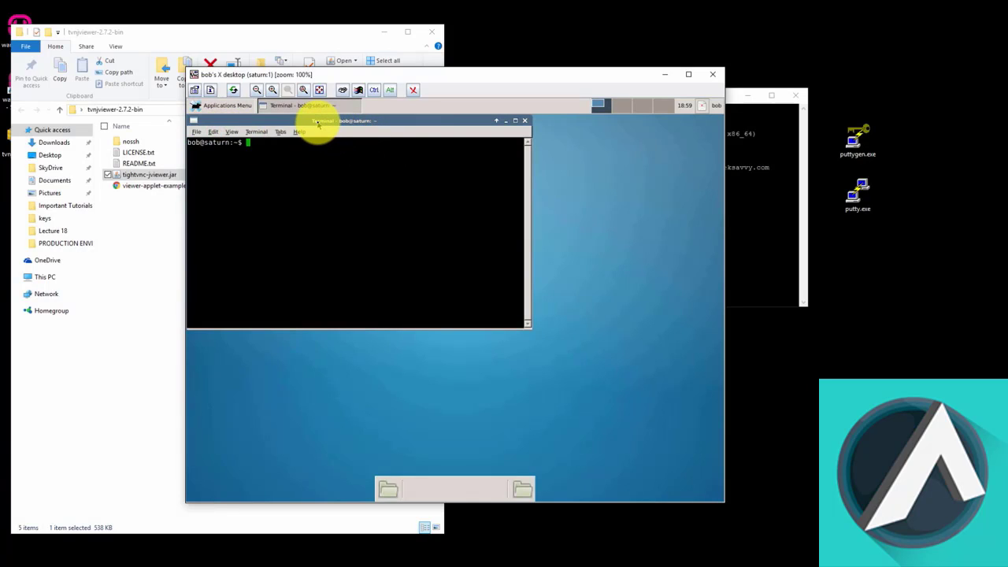
text(sudo apt-get update)
key(Return)
key(Return)
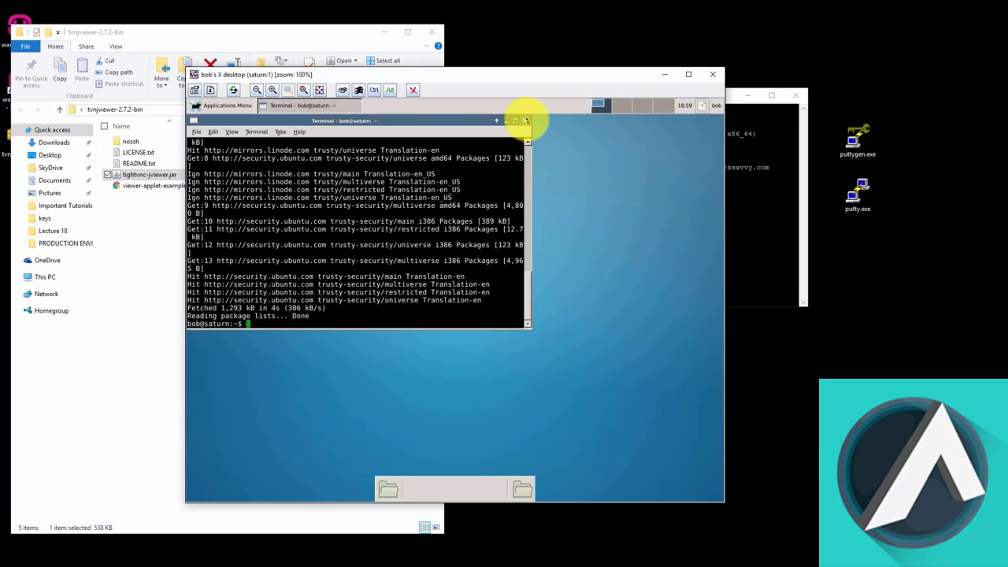
click(525, 120)
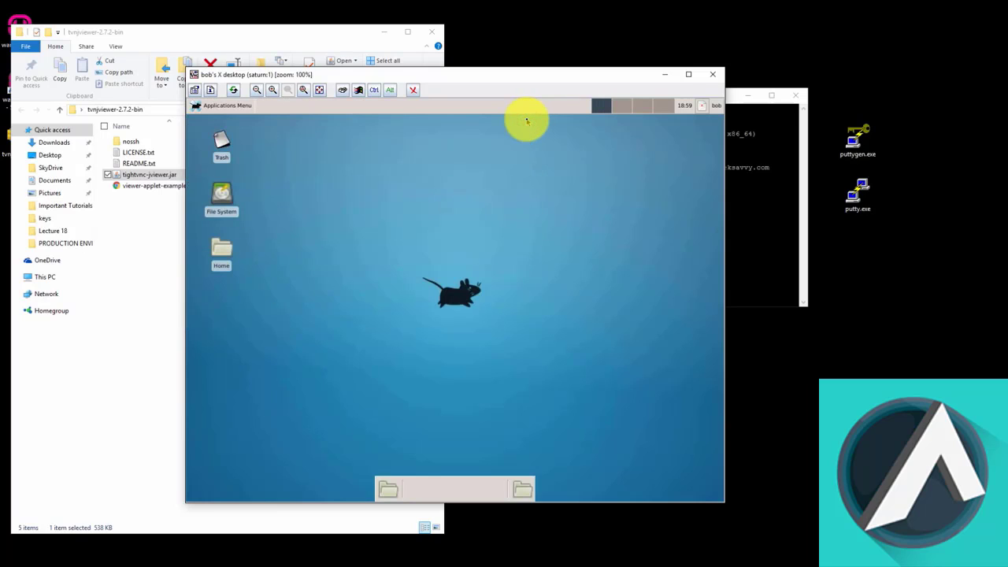
Open the Mousepad text editor on the remote desktop to view it, and close it again
click(206, 105)
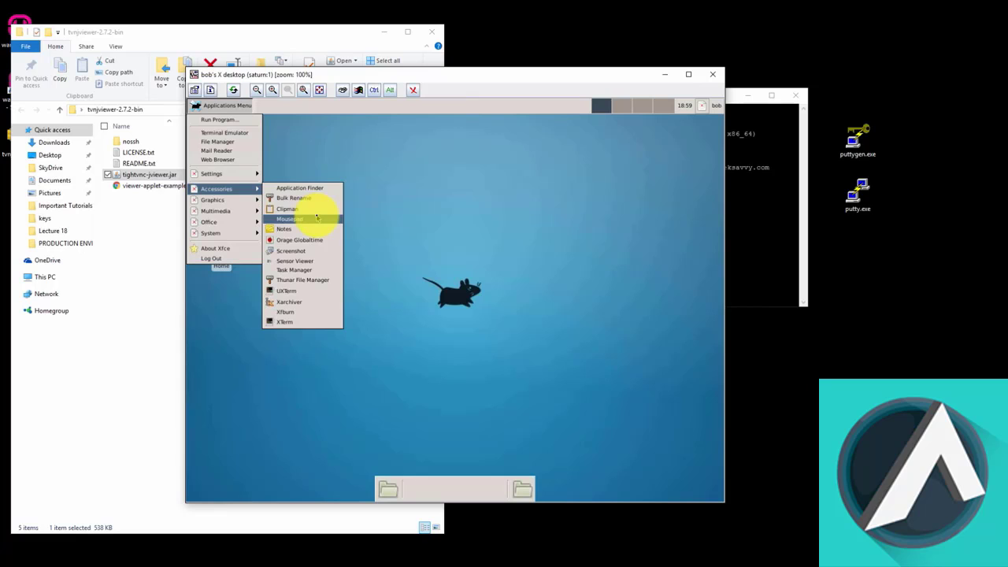
click(317, 218)
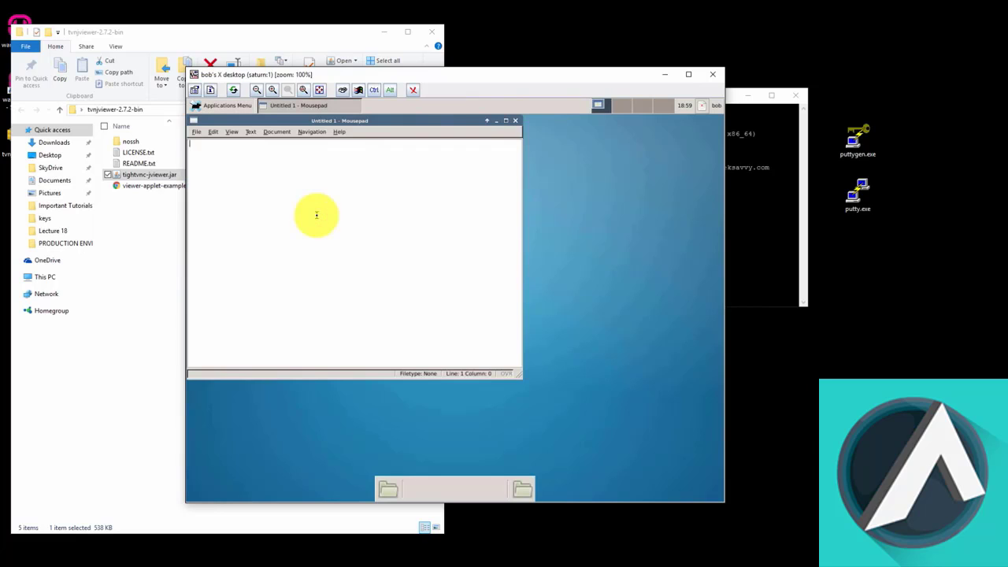
click(516, 121)
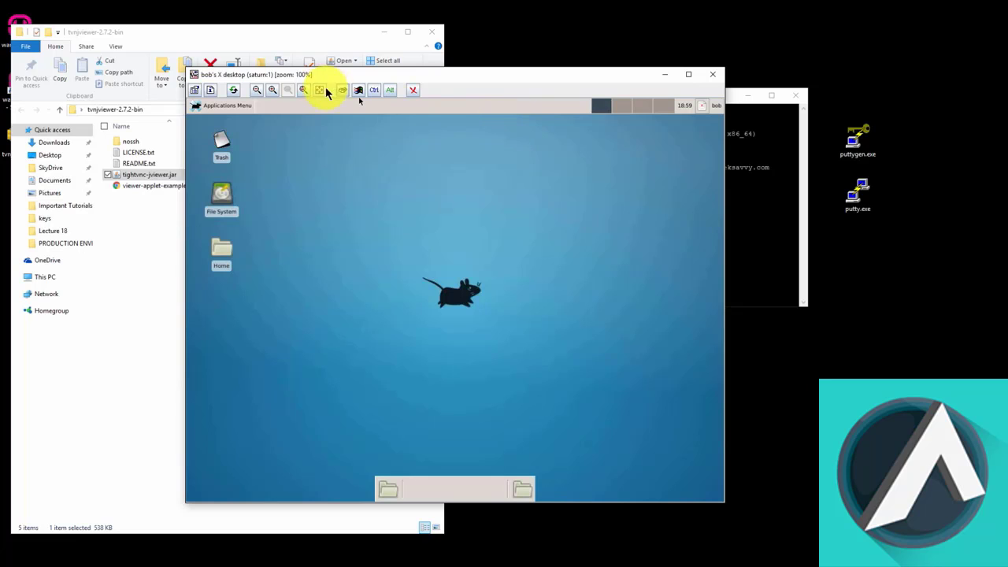
click(214, 106)
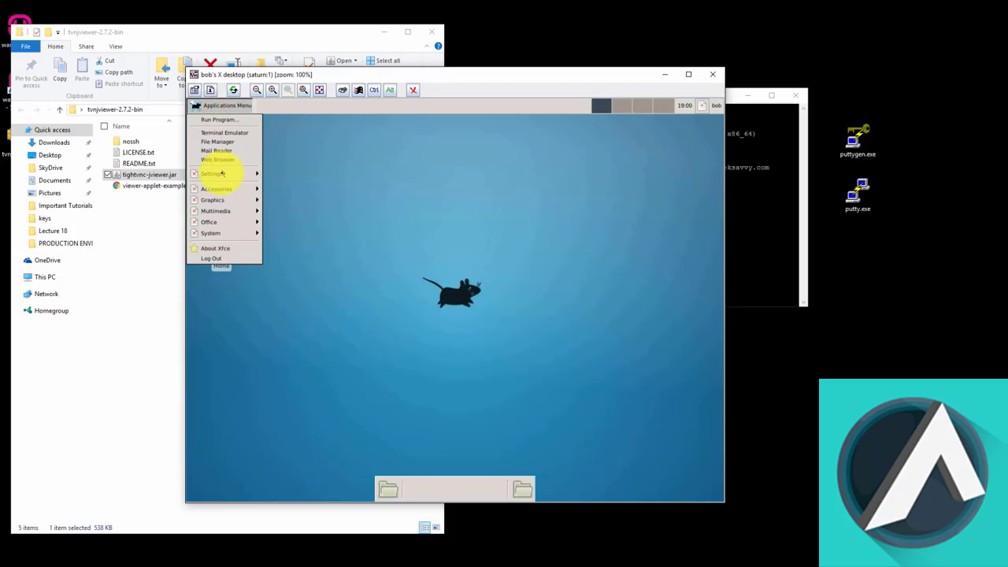
mouse_move(218, 174)
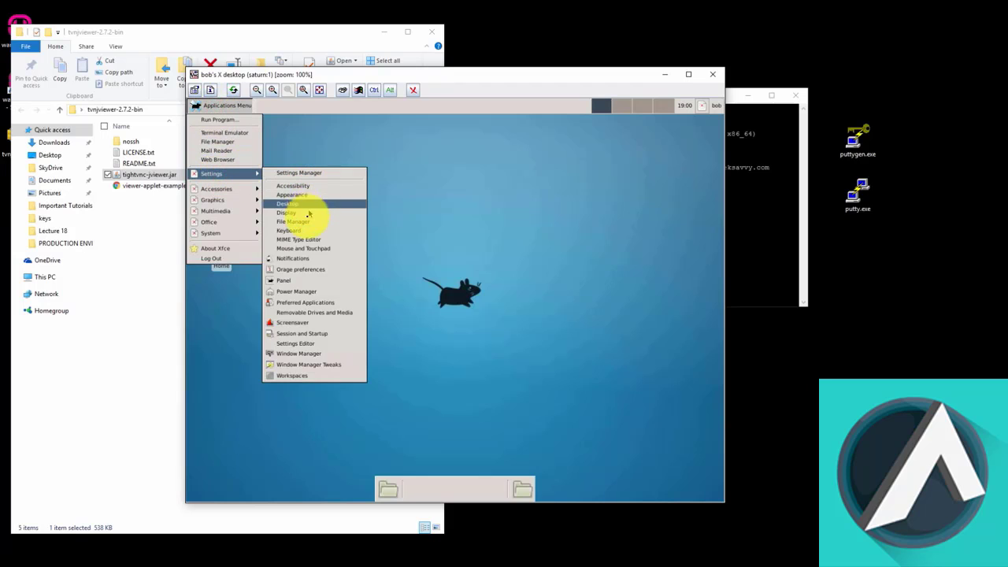
click(426, 206)
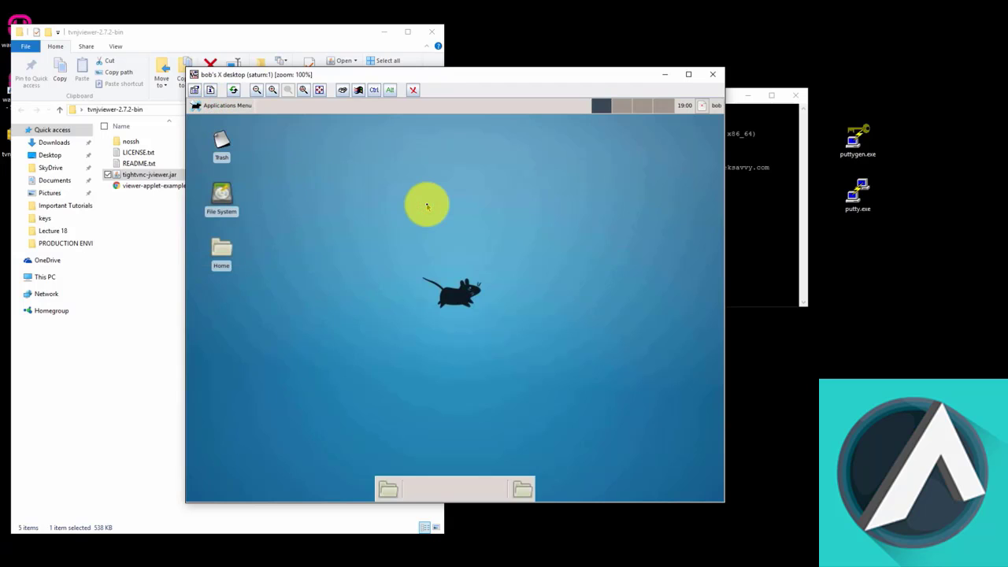
click(223, 140)
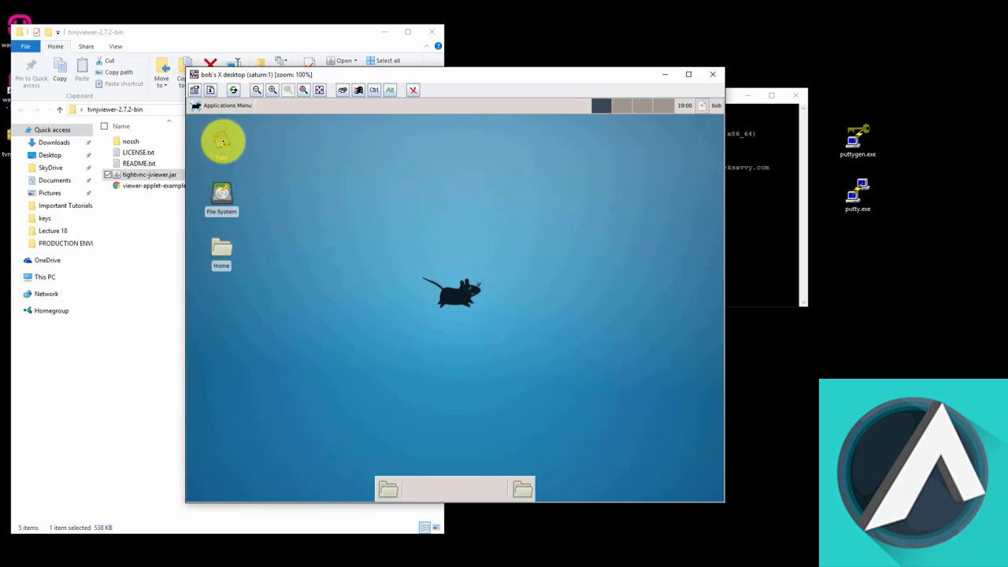
click(223, 194)
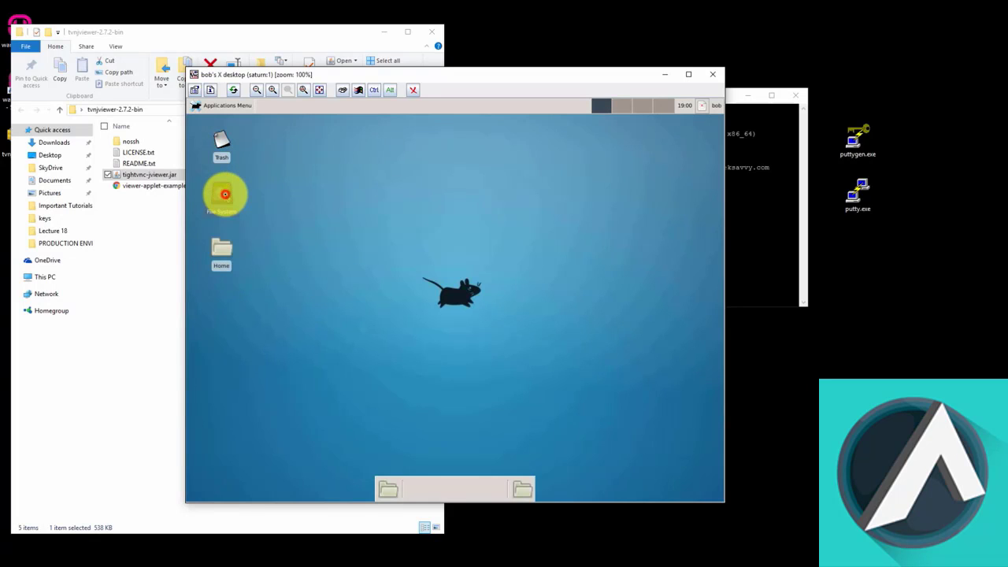
click(225, 244)
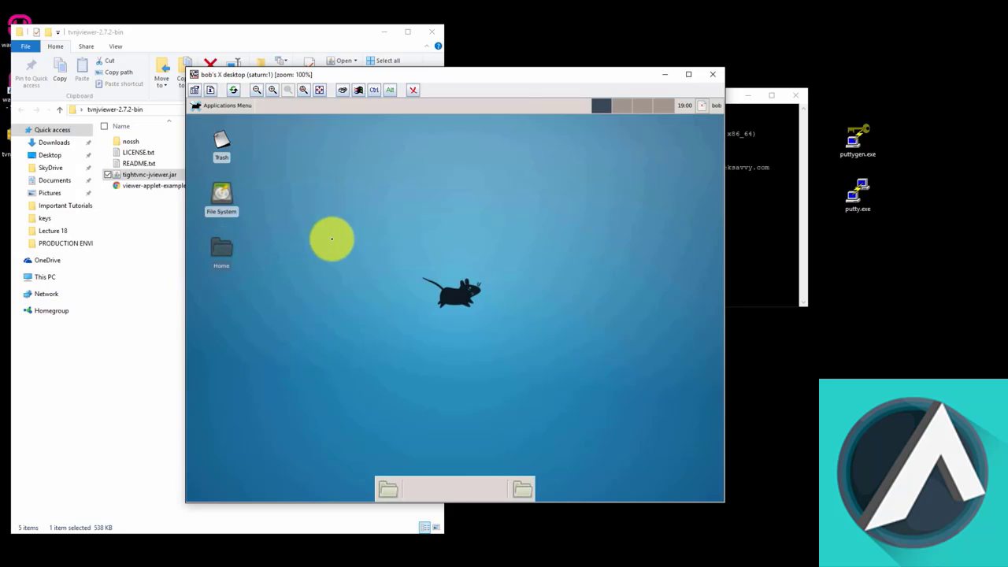
Open the remote file system in the file manager and go to the folder /var/www/html
double_click(211, 198)
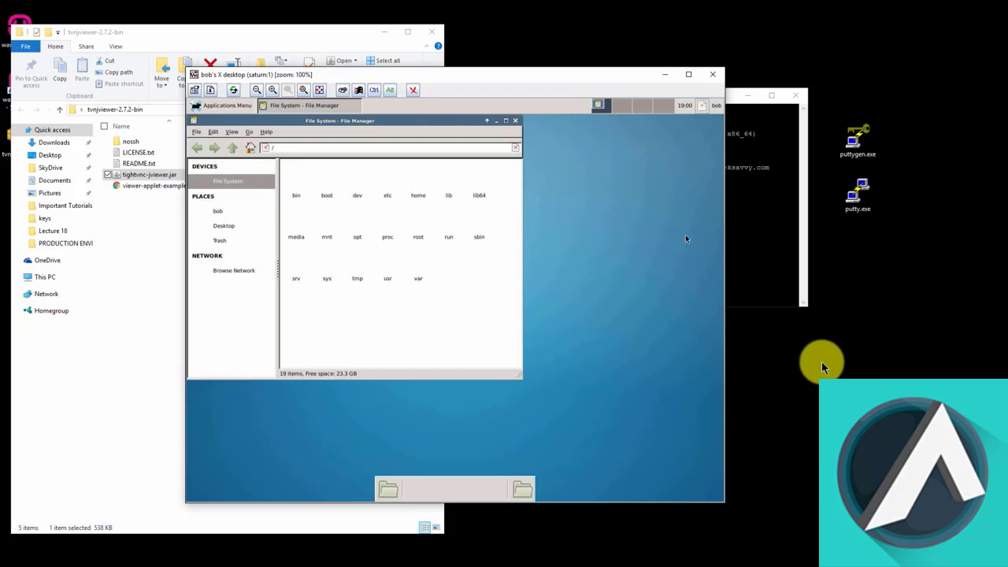
double_click(416, 279)
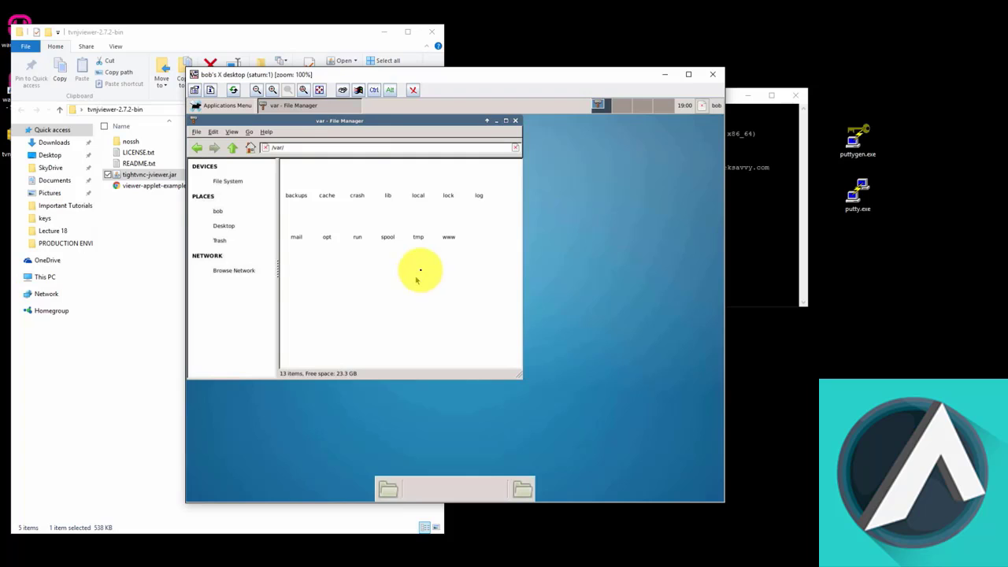
double_click(448, 237)
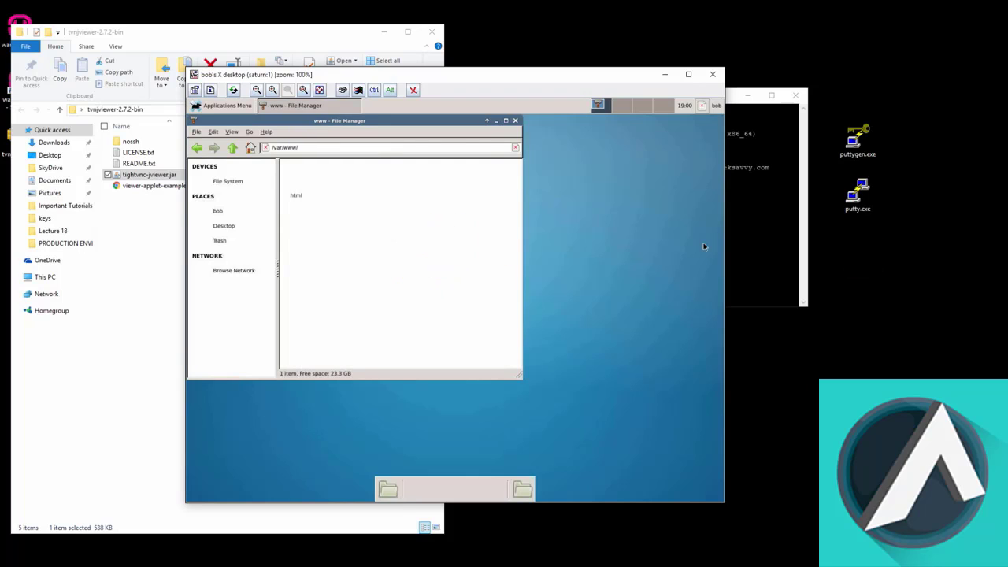
click(292, 194)
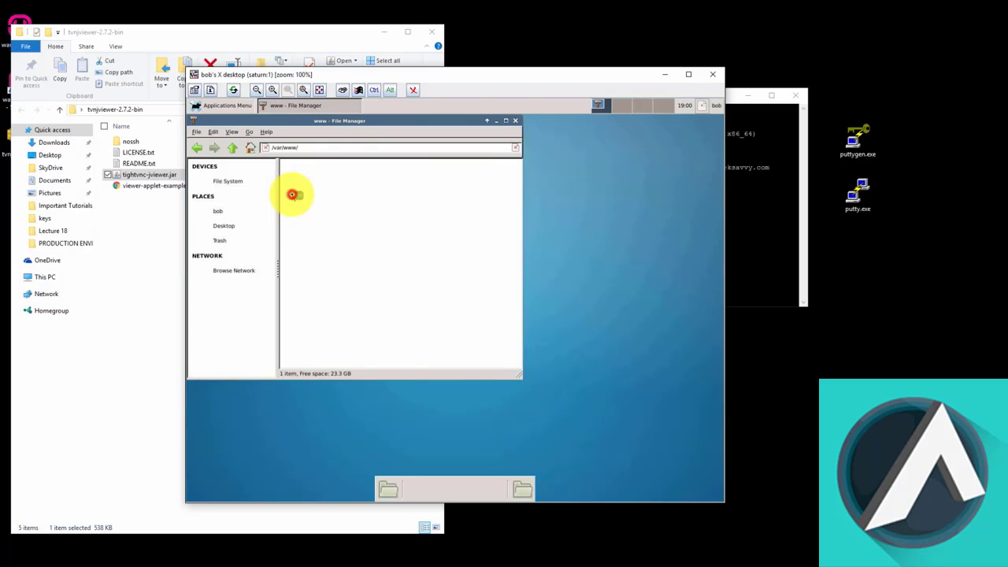
double_click(292, 195)
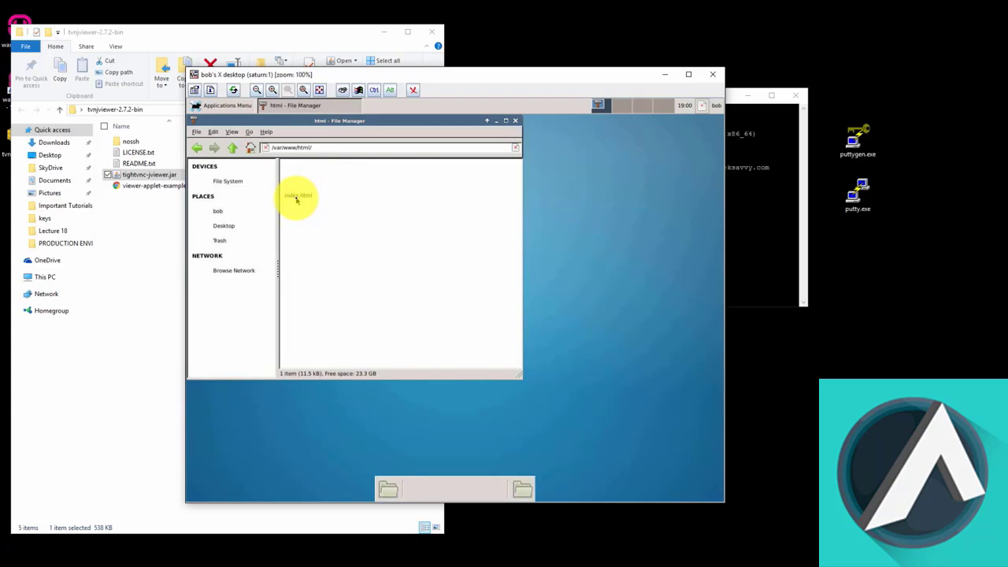
Open index.html with Mousepad to view its source, and close the editor without changing the file
right_click(296, 196)
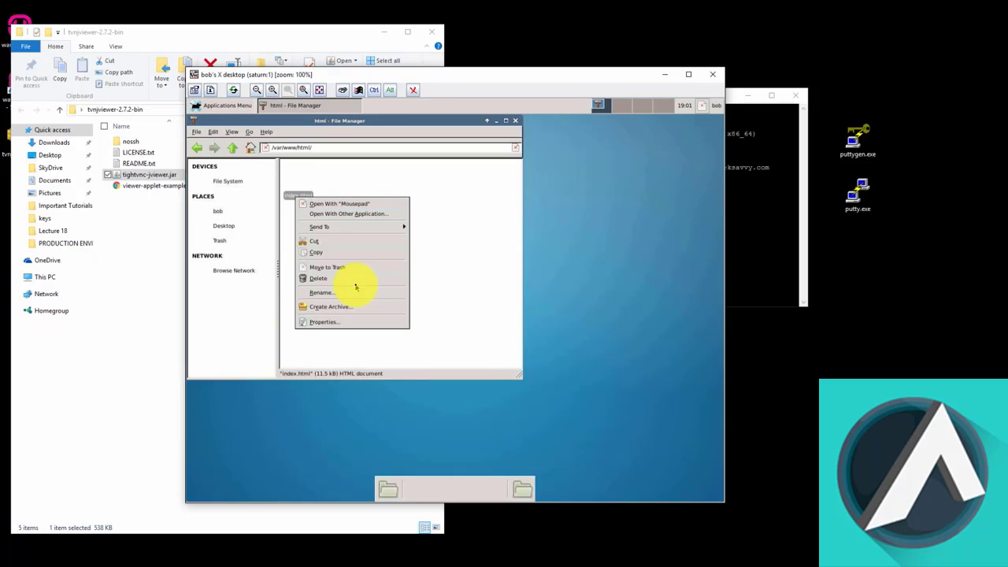
click(360, 205)
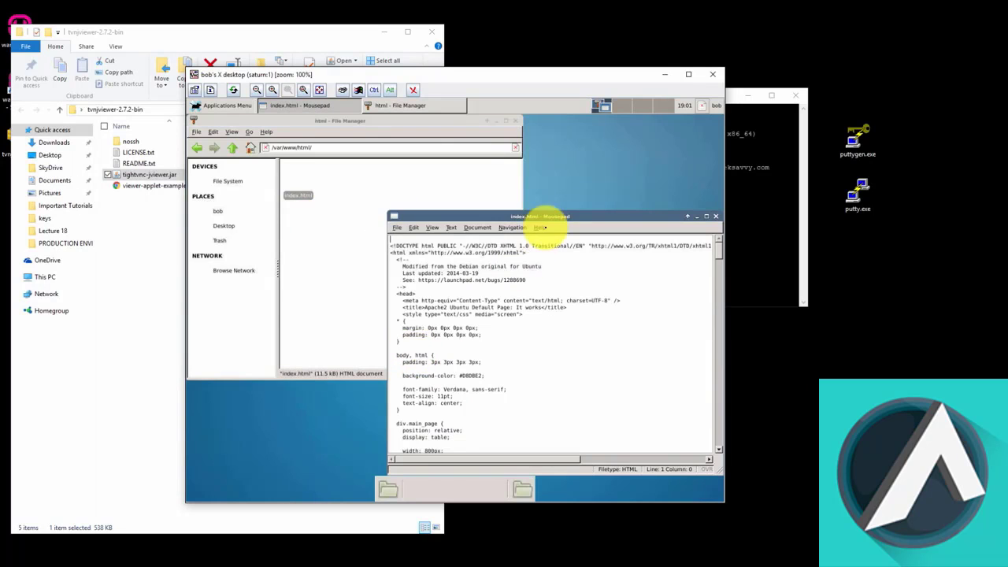
drag(544, 218, 454, 177)
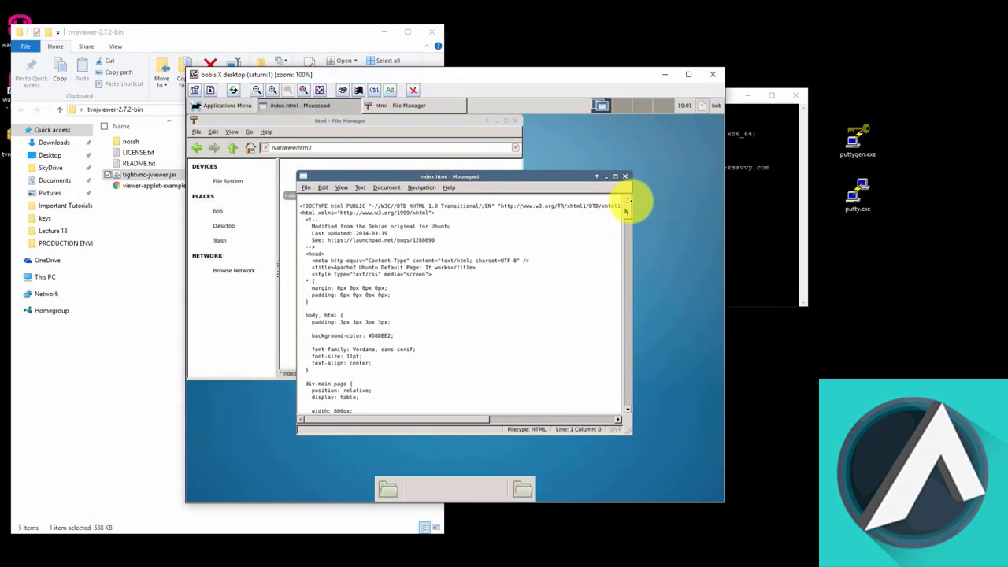
mouse_move(631, 210)
mouse_down()
mouse_move(632, 246)
mouse_move(628, 200)
mouse_up()
click(624, 176)
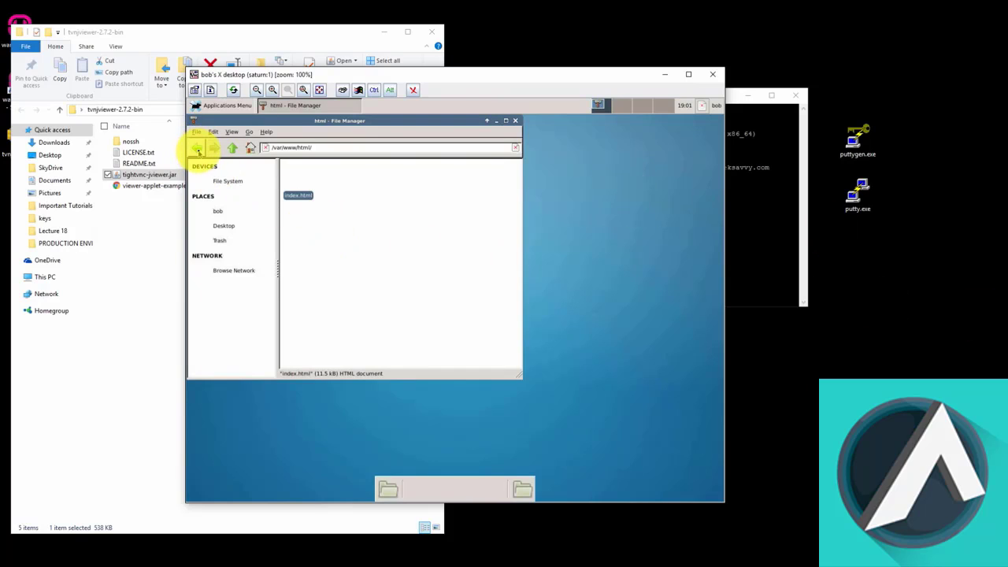
Go back to the /var folder and show the permission settings in the www folder's properties
click(197, 148)
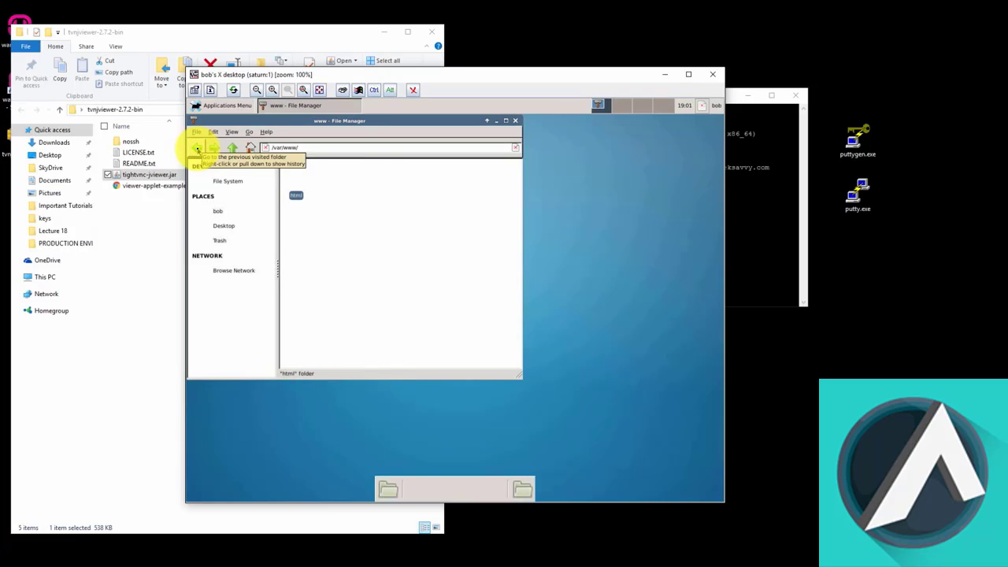
click(197, 148)
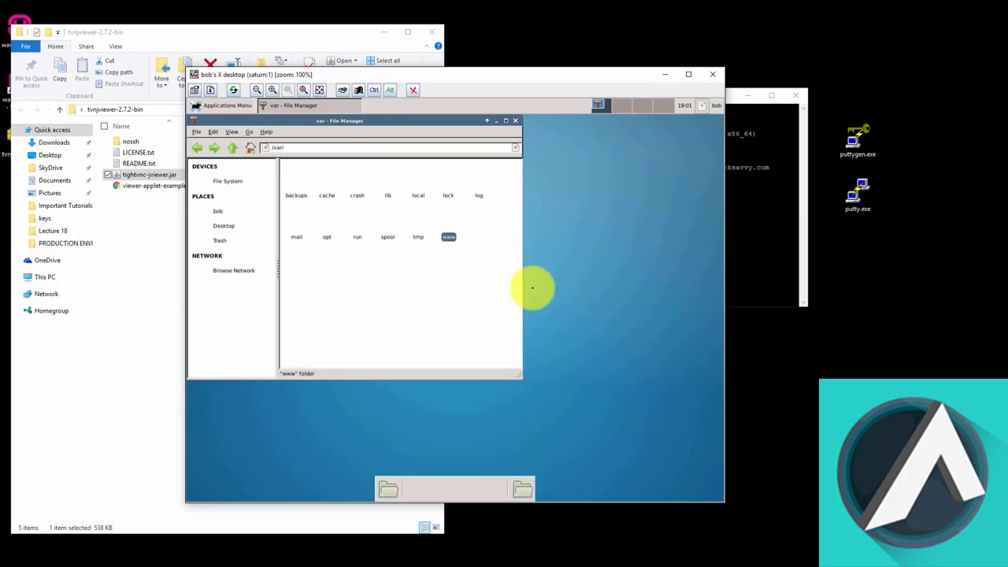
right_click(448, 237)
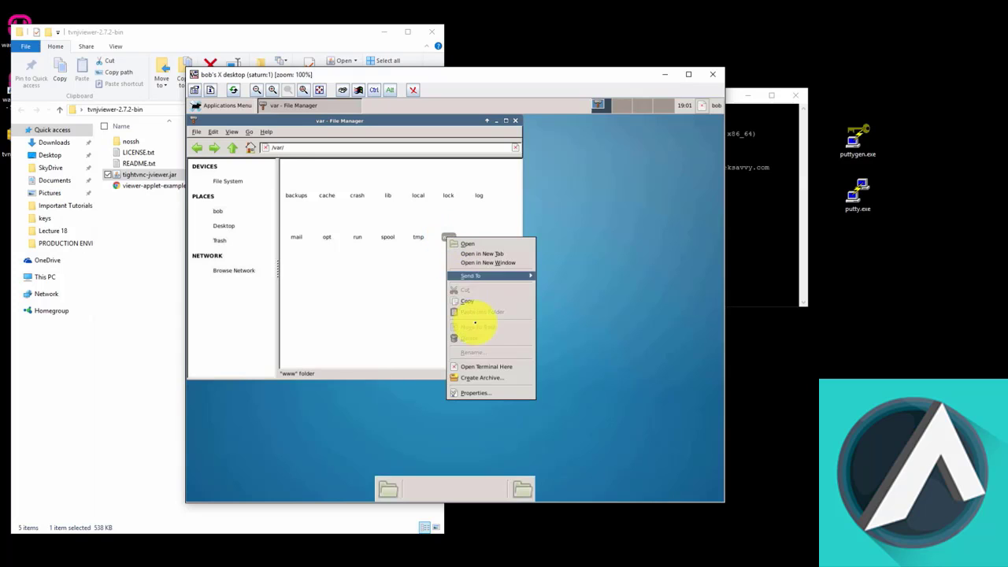
click(481, 395)
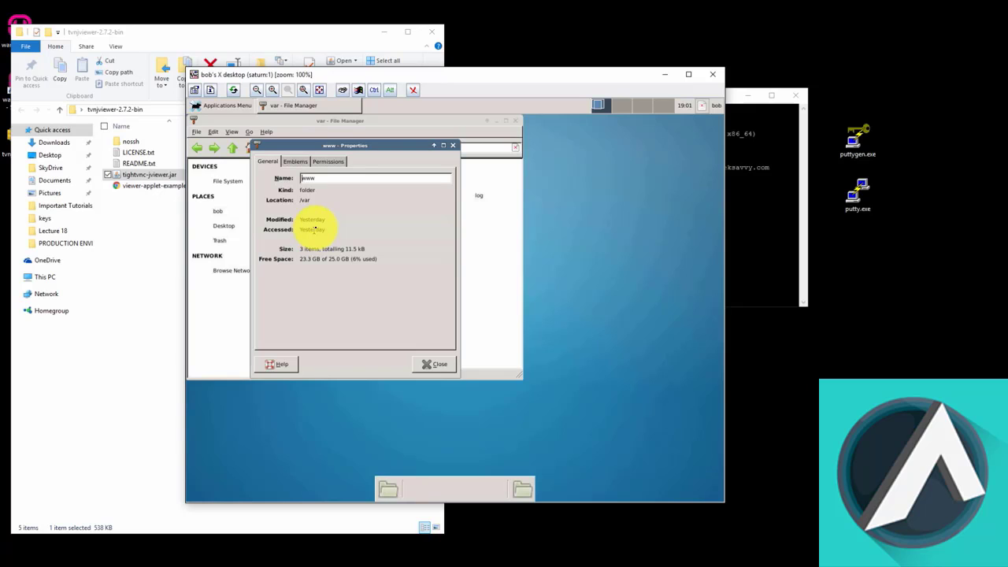
click(328, 161)
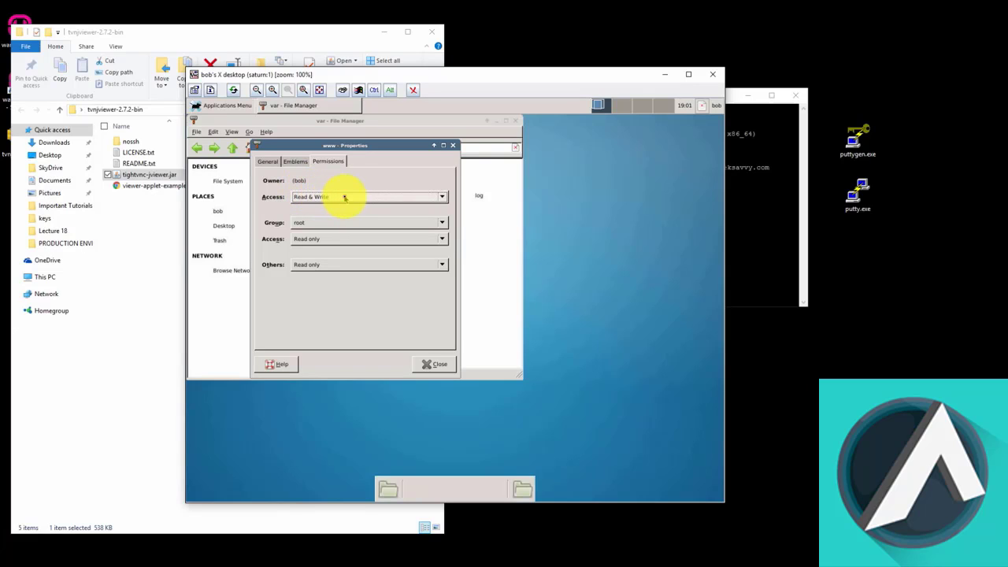
Review the www folder's owner access and group choices, keeping Read & Write for the owner and root as the group
click(342, 197)
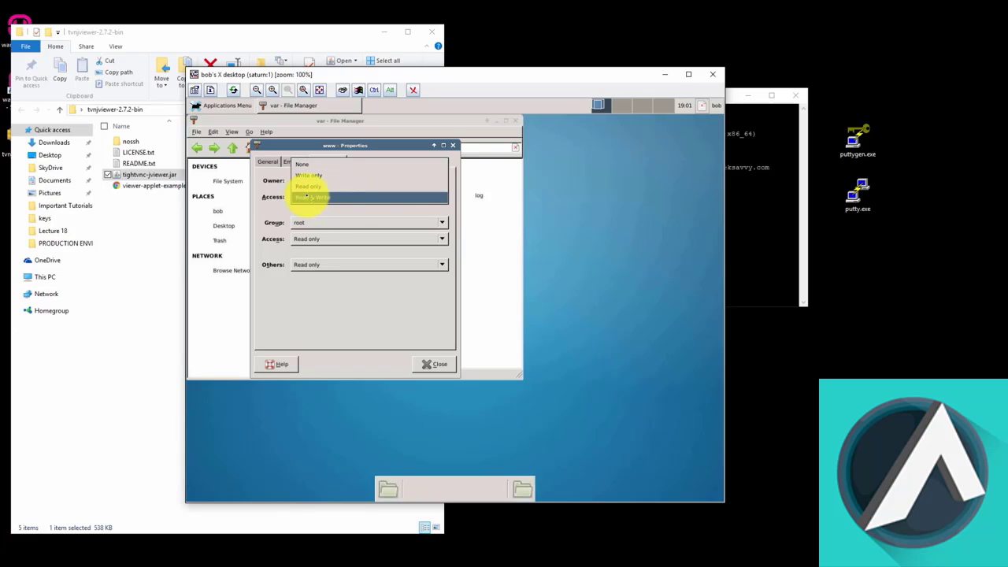
click(312, 198)
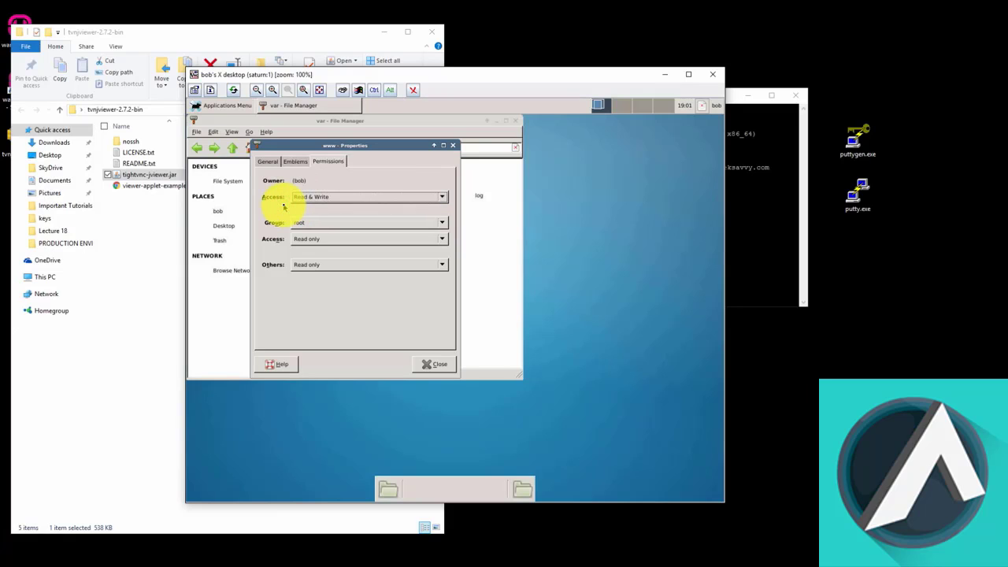
click(331, 197)
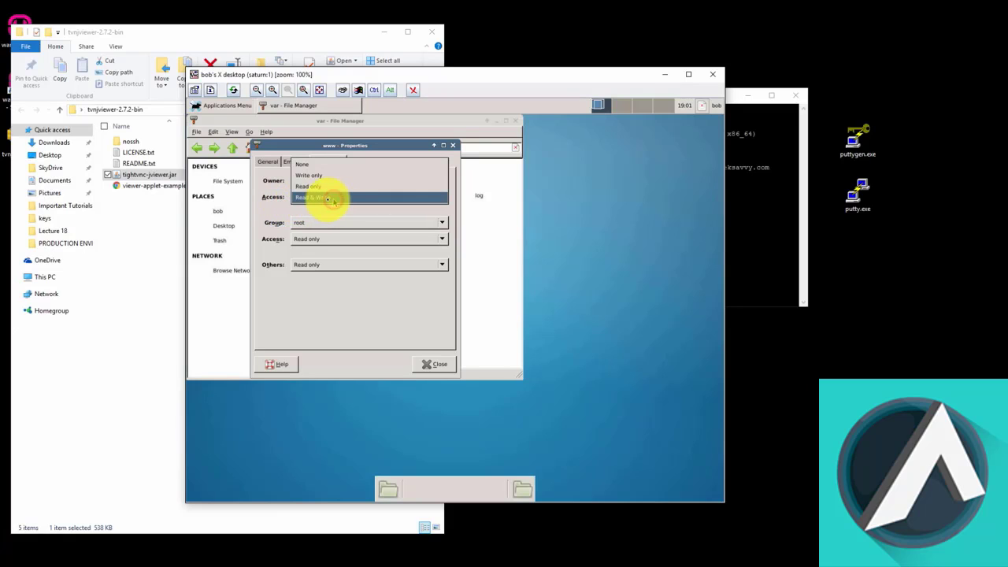
click(280, 202)
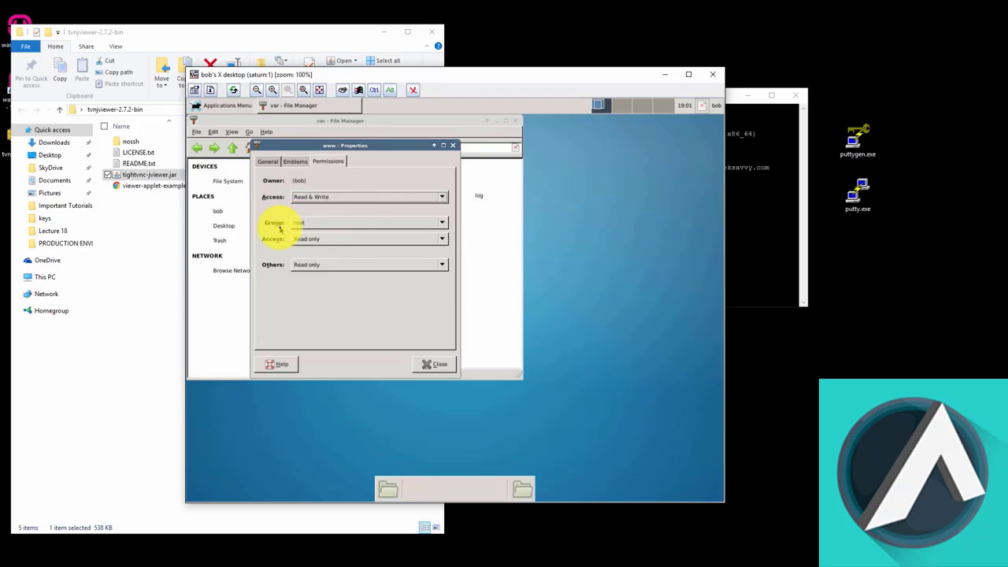
click(303, 224)
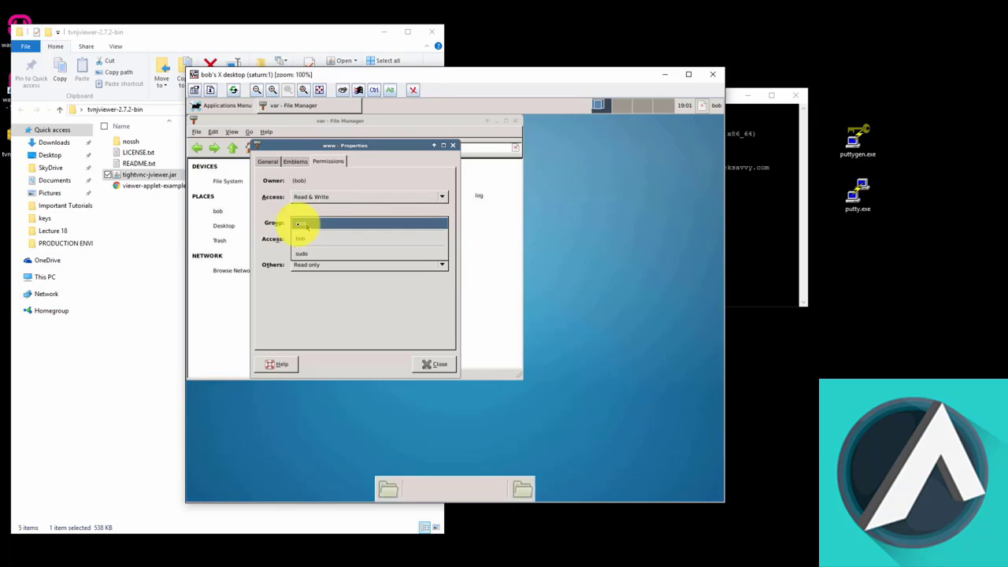
click(304, 224)
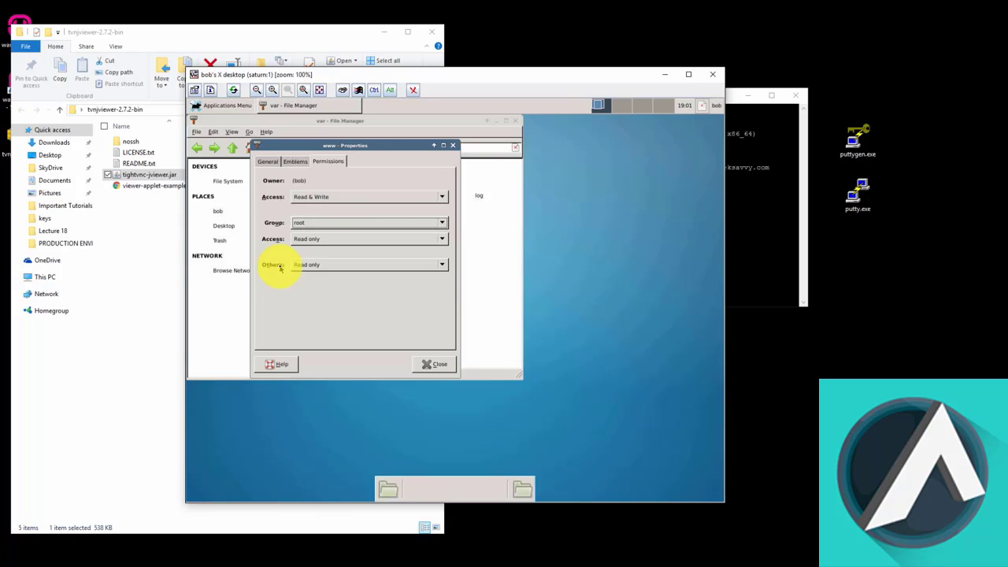
Set the www folder's access for others to Read & Write and close its properties
click(321, 265)
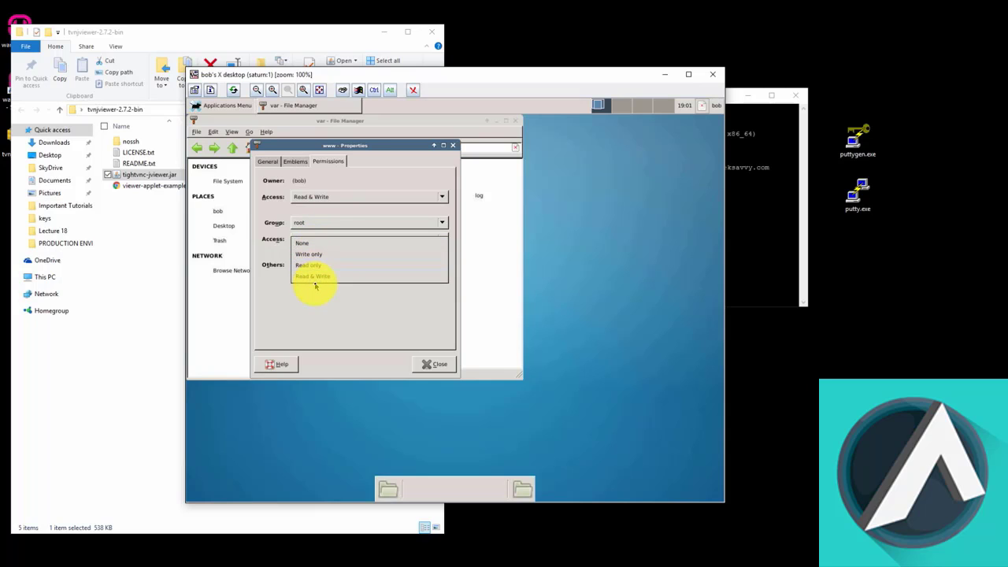
click(313, 275)
click(434, 364)
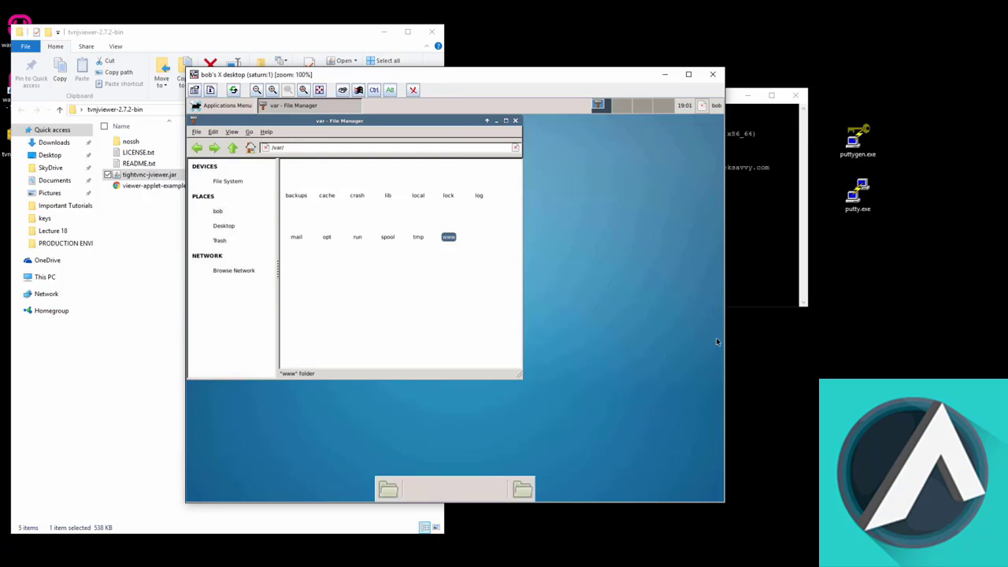
End the remote work by closing the file manager, the VNC viewer connection and the PuTTY window
click(518, 121)
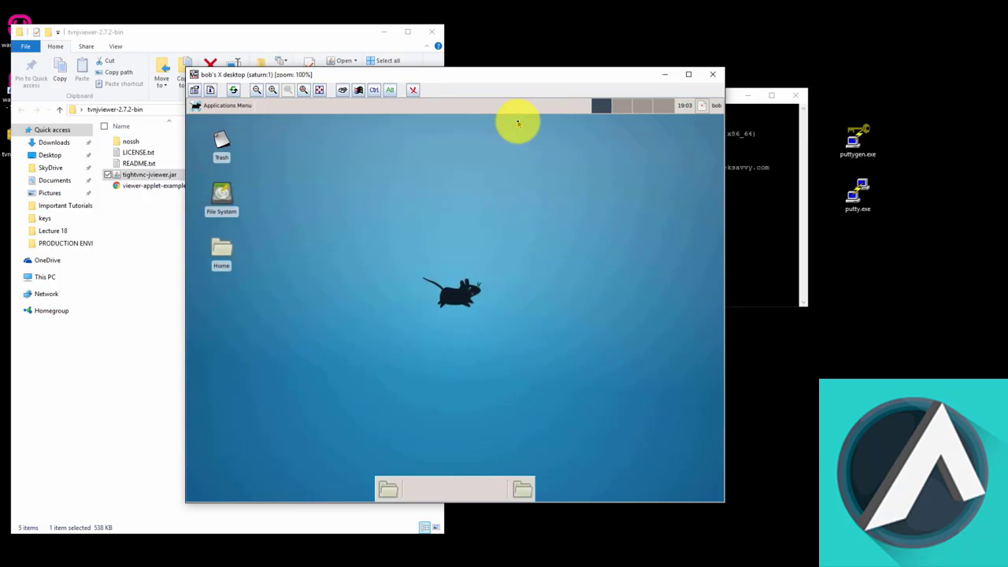
click(414, 92)
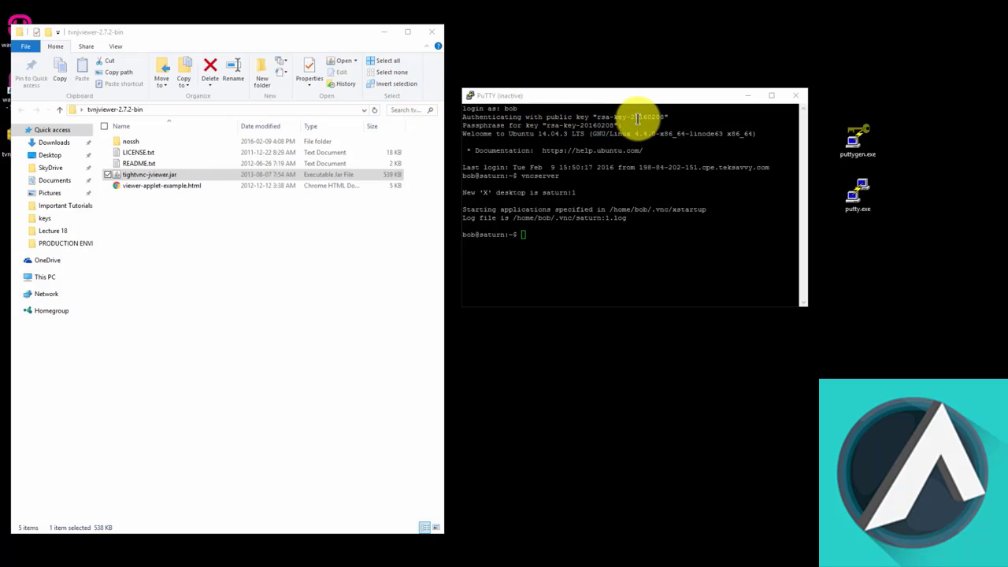
click(716, 95)
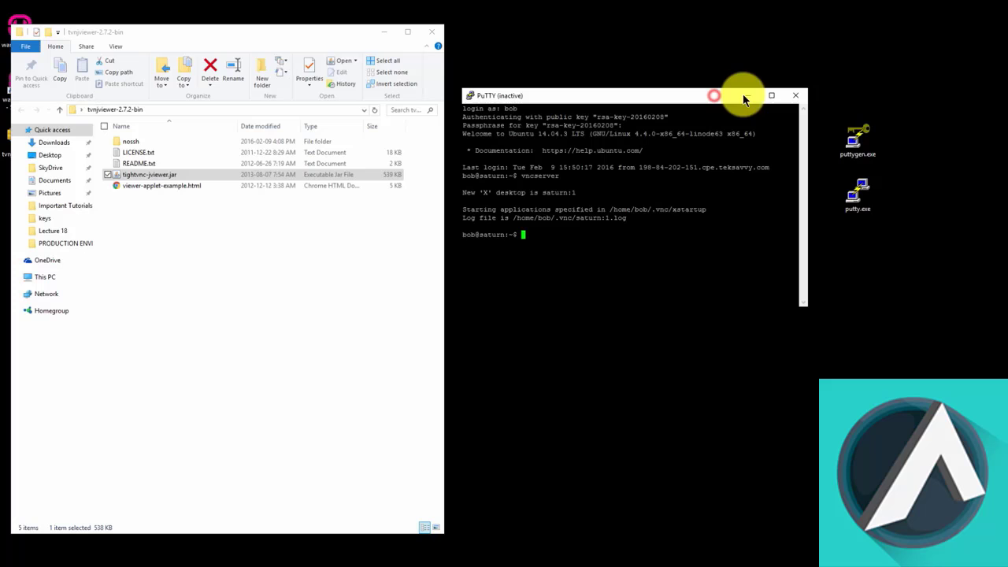
click(797, 95)
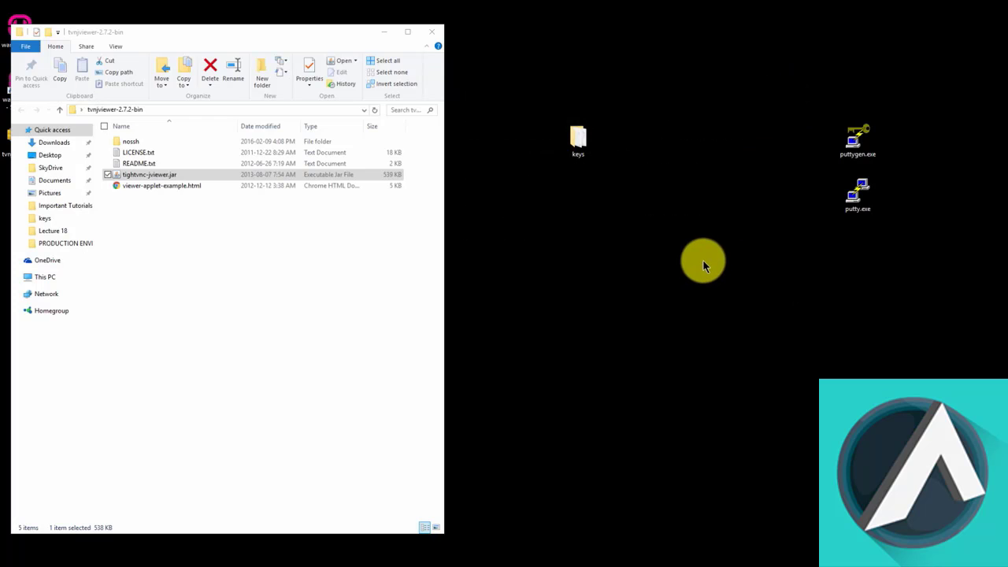